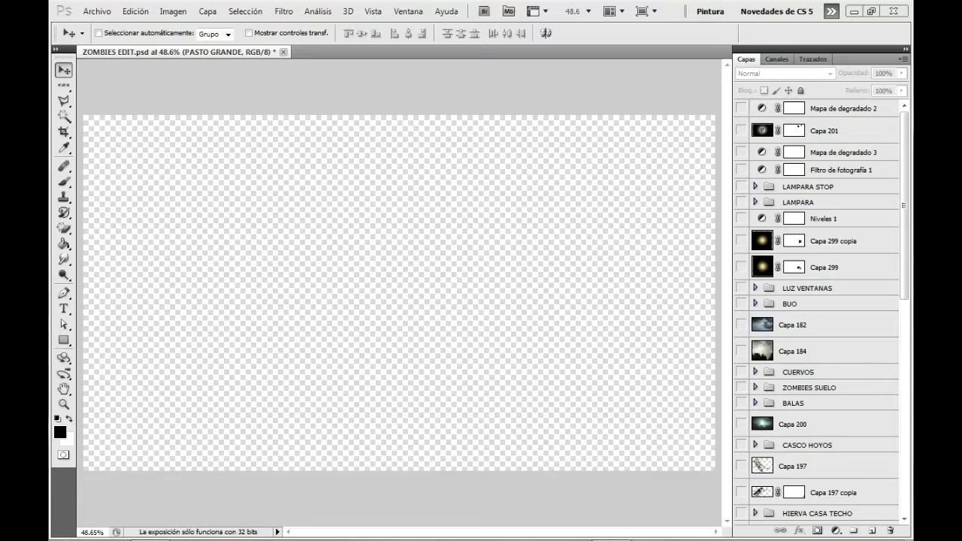
Step: Make the bottom layer Capa 185 visible to show the misty forest photo
left_click(904, 219)
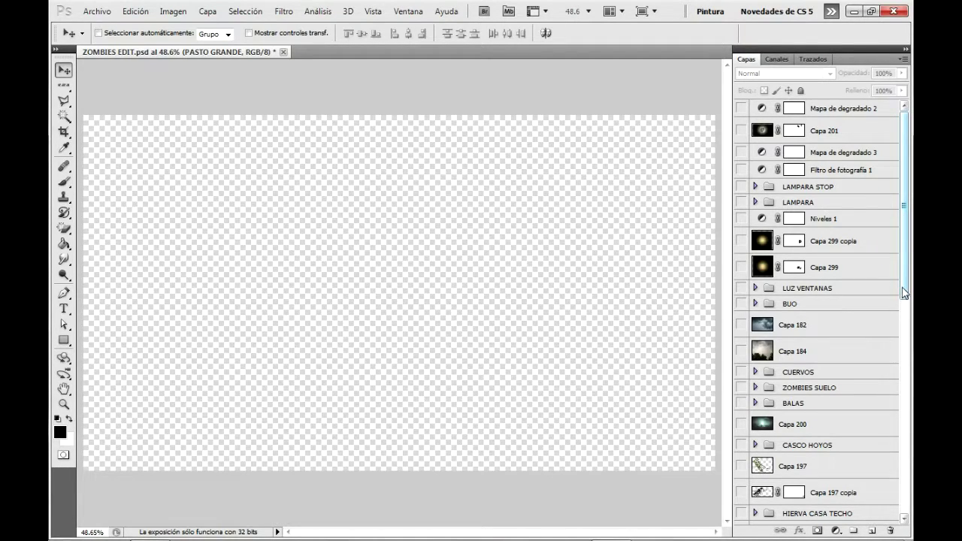
left_click_drag(904, 293, 905, 516)
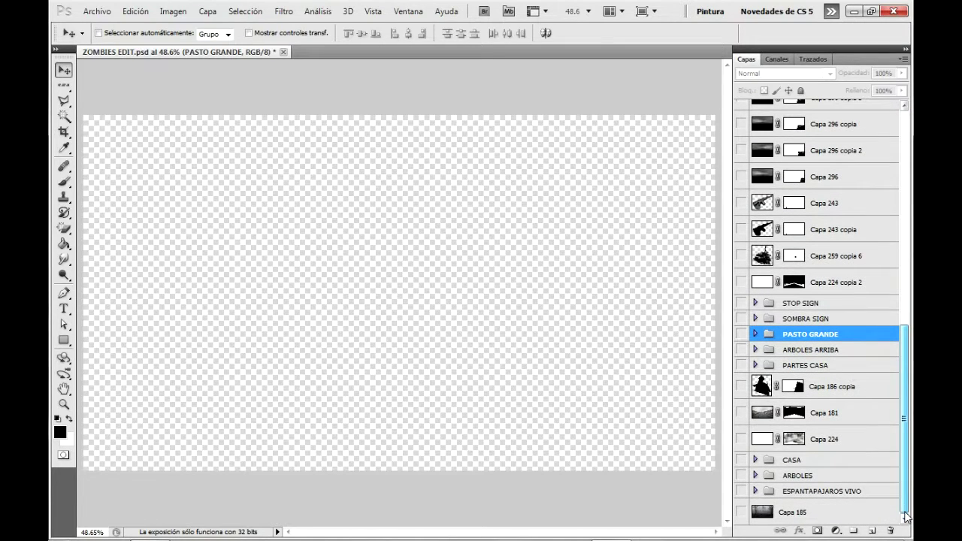
left_click(742, 512)
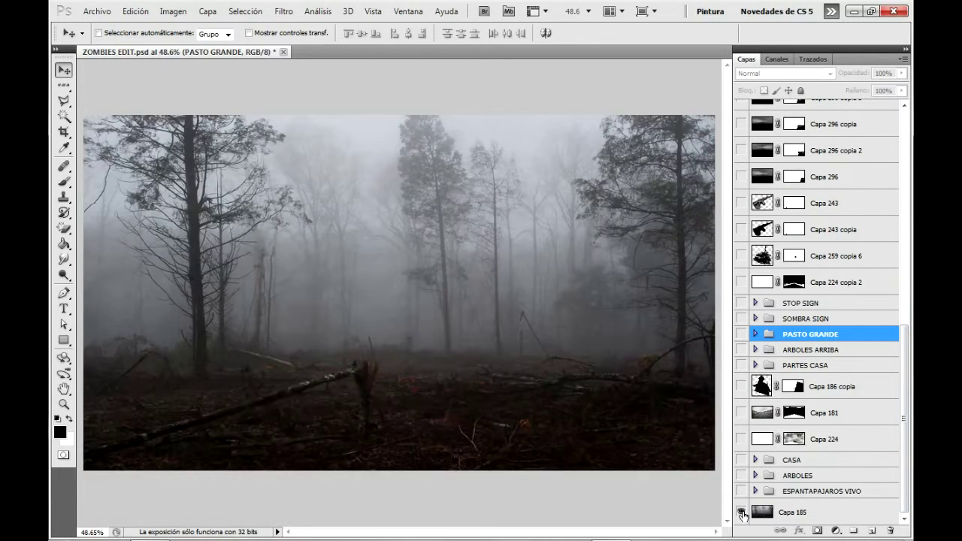
Step: Turn on the CASA group to place the mossy wooden house in the forest
left_click(741, 460)
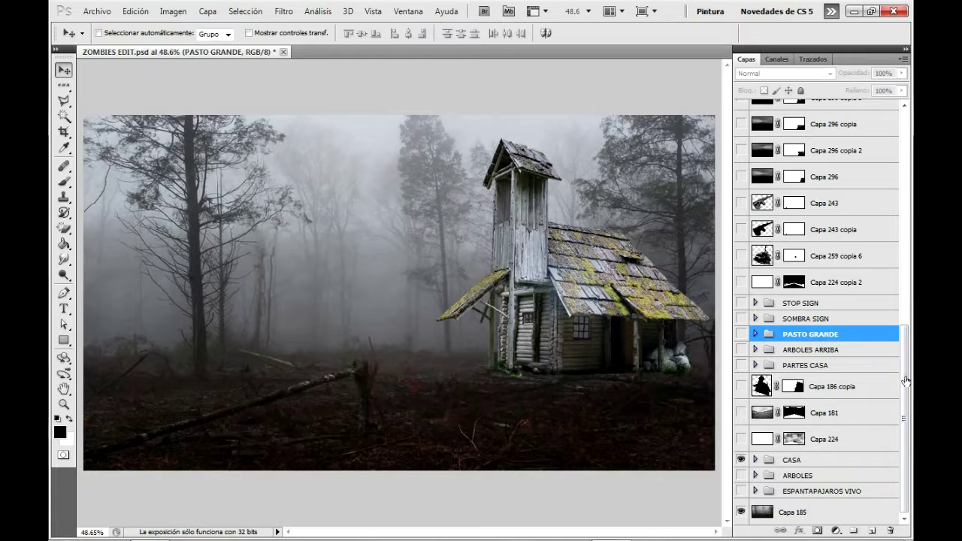
left_click_drag(907, 376, 908, 317)
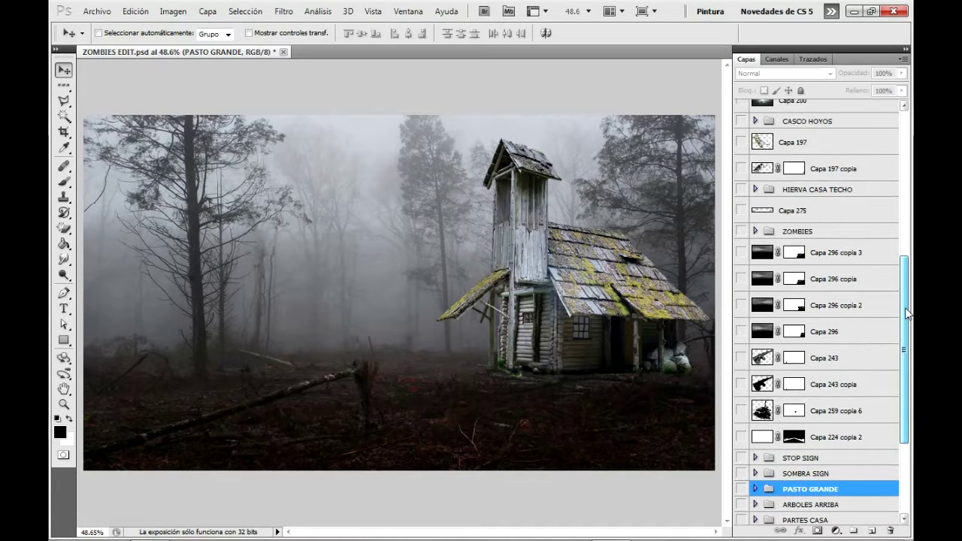
mouse_move(907, 317)
left_mouse_down()
mouse_move(906, 212)
mouse_move(906, 387)
left_mouse_up()
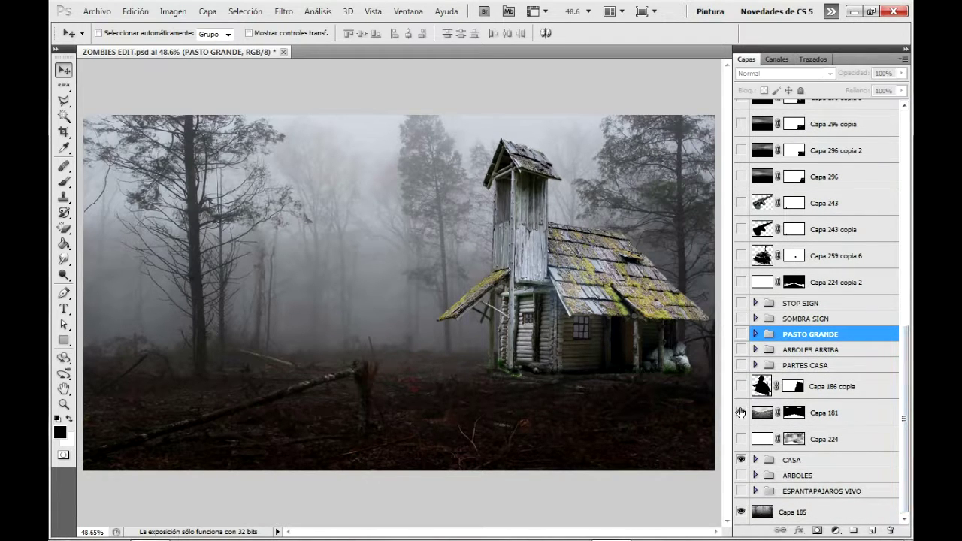
Step: Show the road layer Capa 181 and the PASTO GRANDE grass, comparing each on and off
left_click(741, 412)
left_click(741, 412)
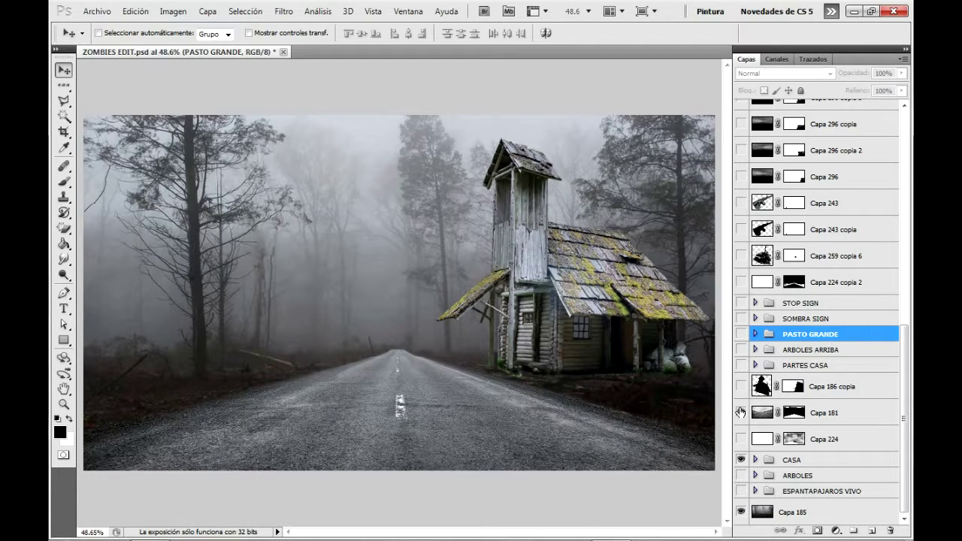
left_click(741, 412)
left_click(741, 412)
left_click(741, 412)
left_click(741, 334)
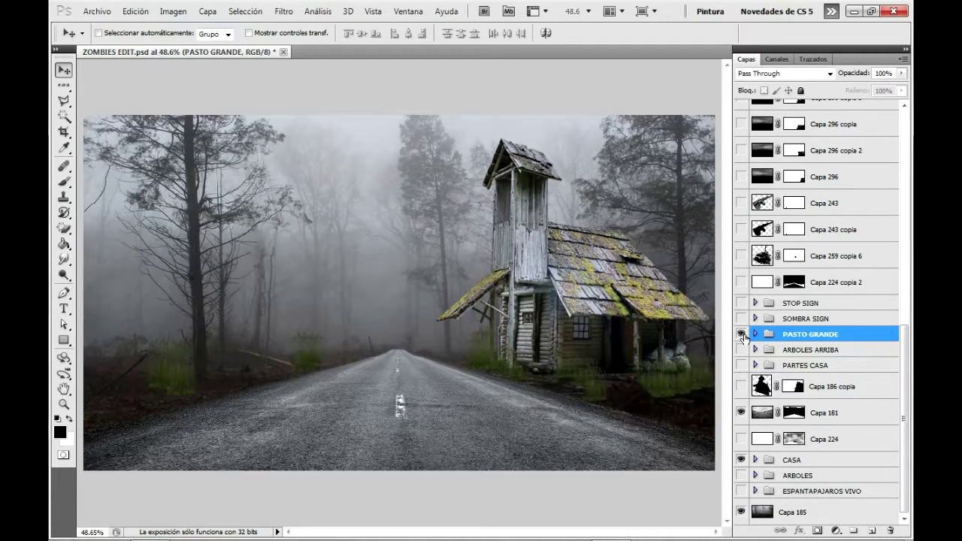
left_click(742, 333)
Step: Show the rifle layers Capa 243 and Capa 243 copia and the road shadow Capa 186 copia
left_click(741, 203)
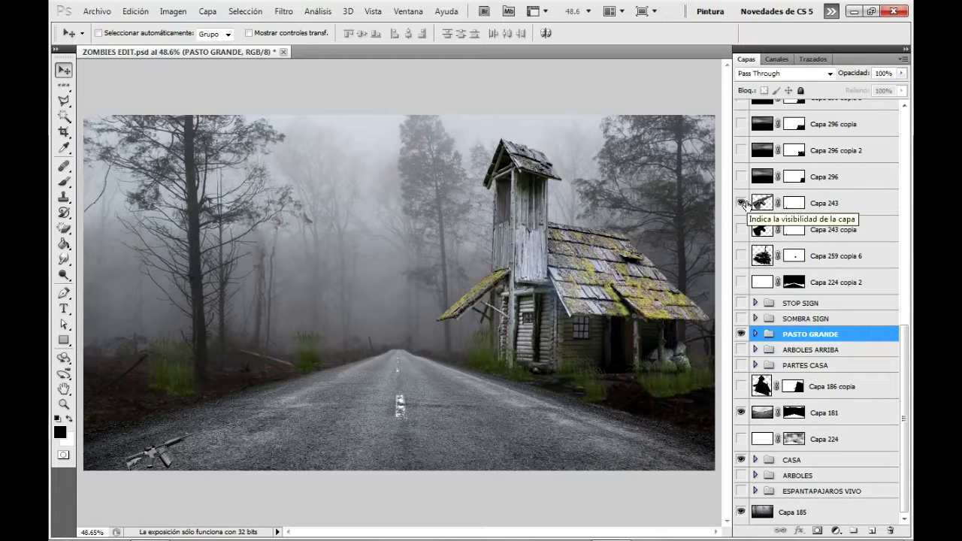
left_click(741, 229)
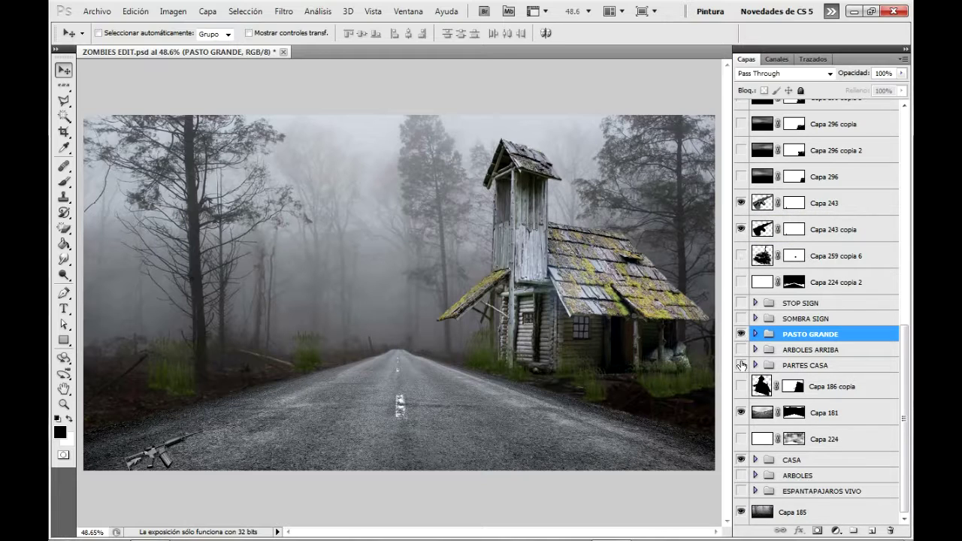
left_click(742, 385)
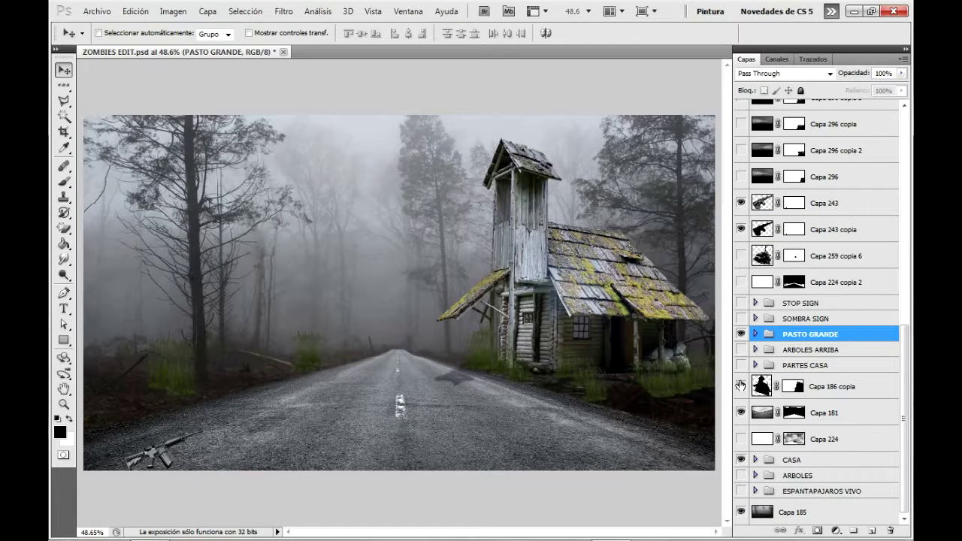
left_click(741, 385)
Step: Show the Capa 224 fog and the ARBOLES trees group, then expand ARBOLES
left_click(741, 440)
left_click(741, 439)
left_click(741, 476)
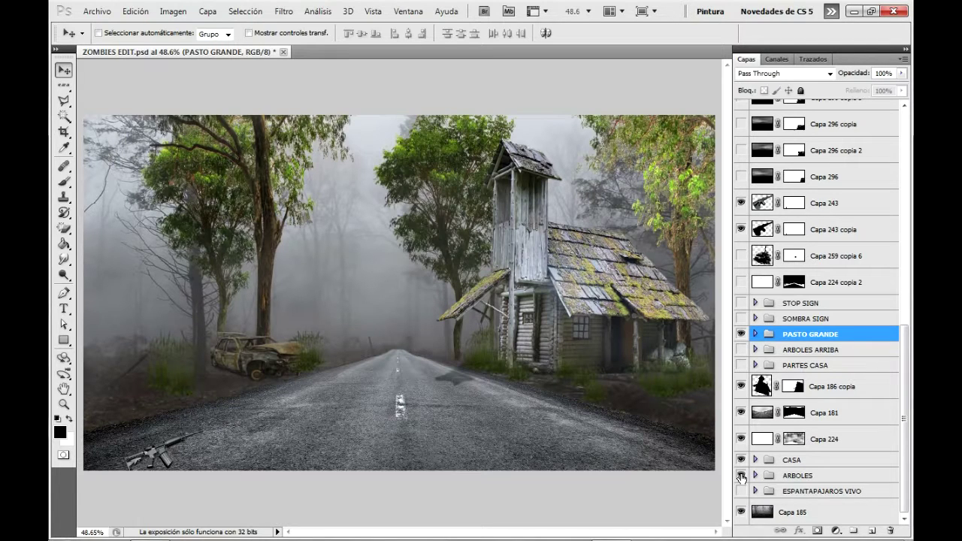
left_click(741, 476)
left_click(756, 475)
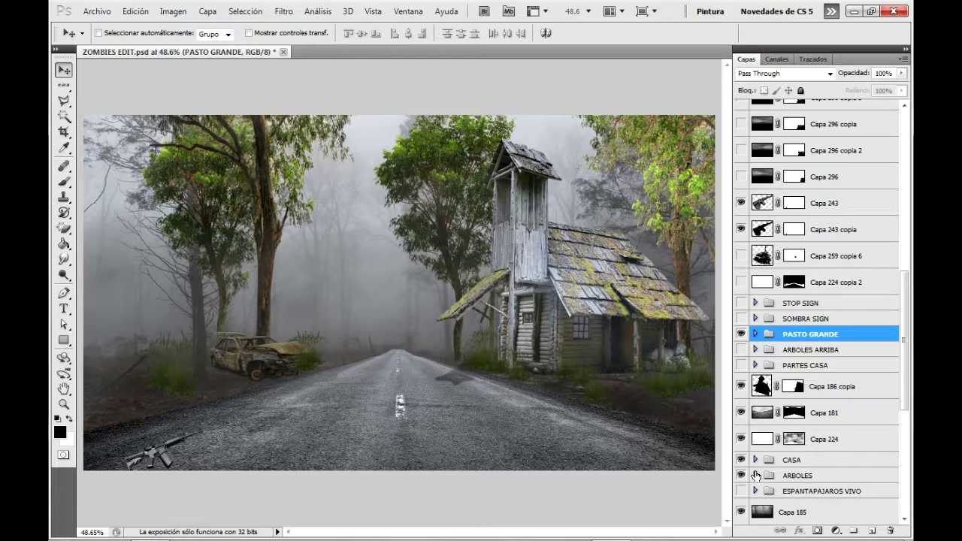
scroll(902, 370, "down", 5)
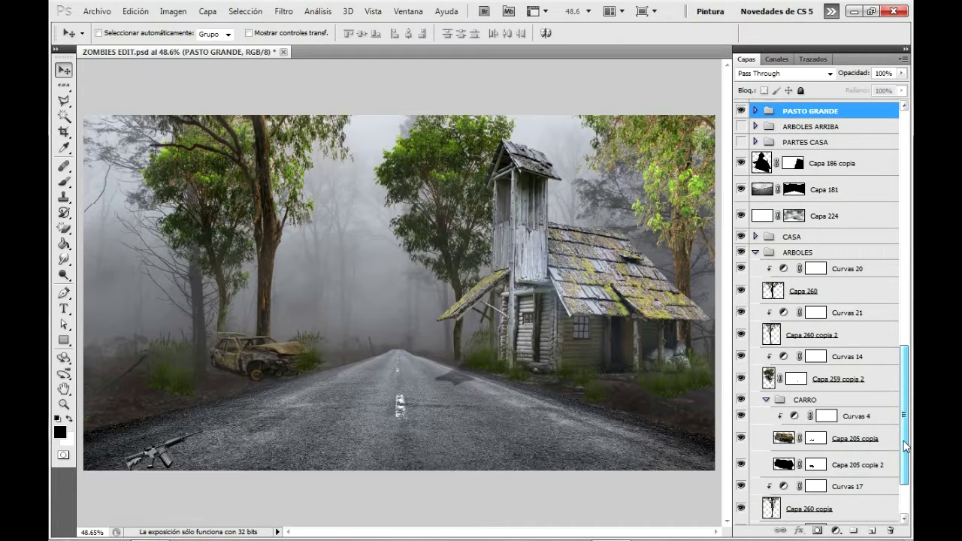
Step: Check the CARRO wrecked car stays visible, then collapse the CARRO and ARBOLES groups
left_click(741, 401)
left_click(742, 401)
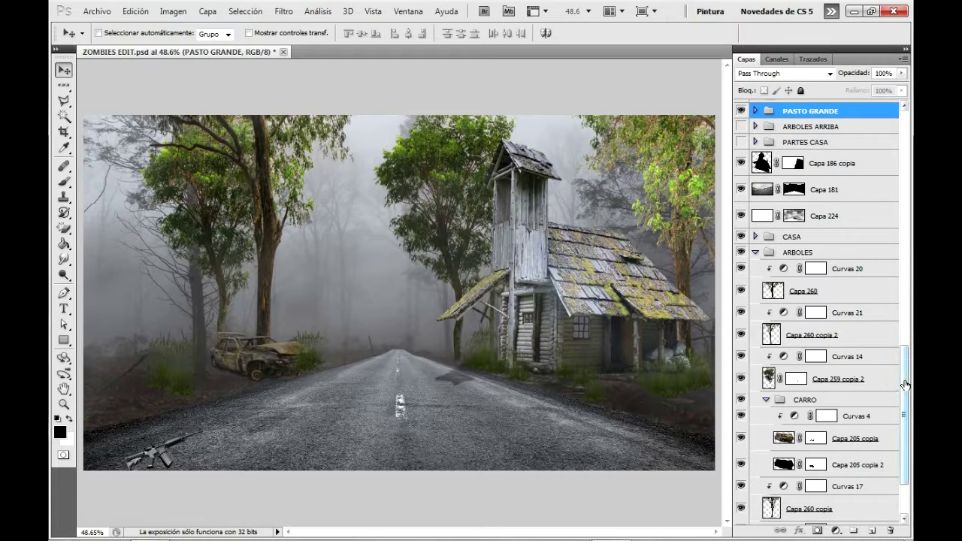
scroll(907, 385, "down", 3)
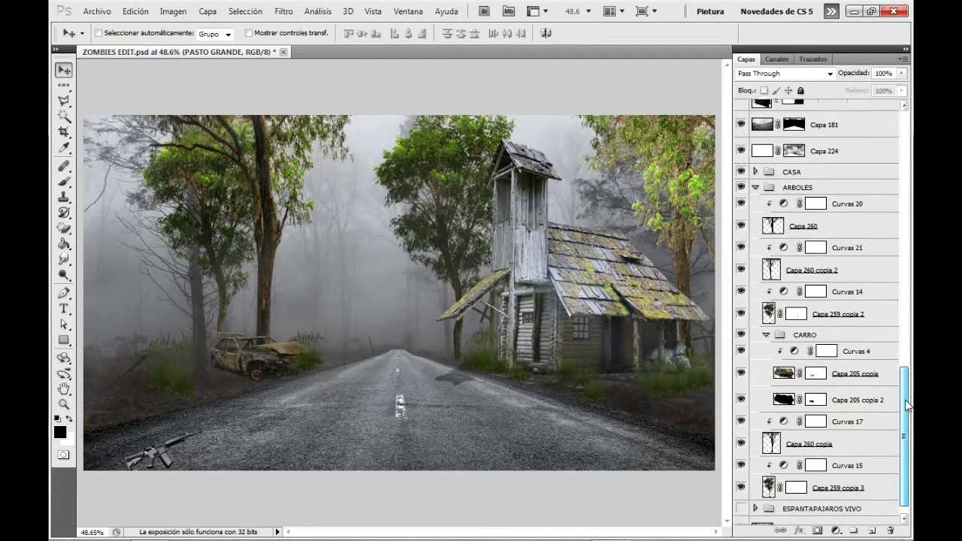
left_click(767, 342)
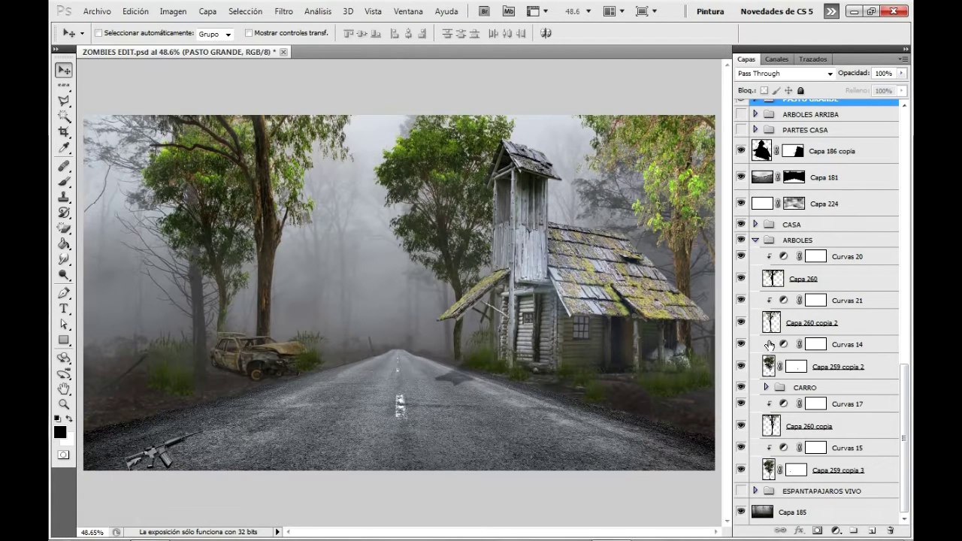
left_click(754, 241)
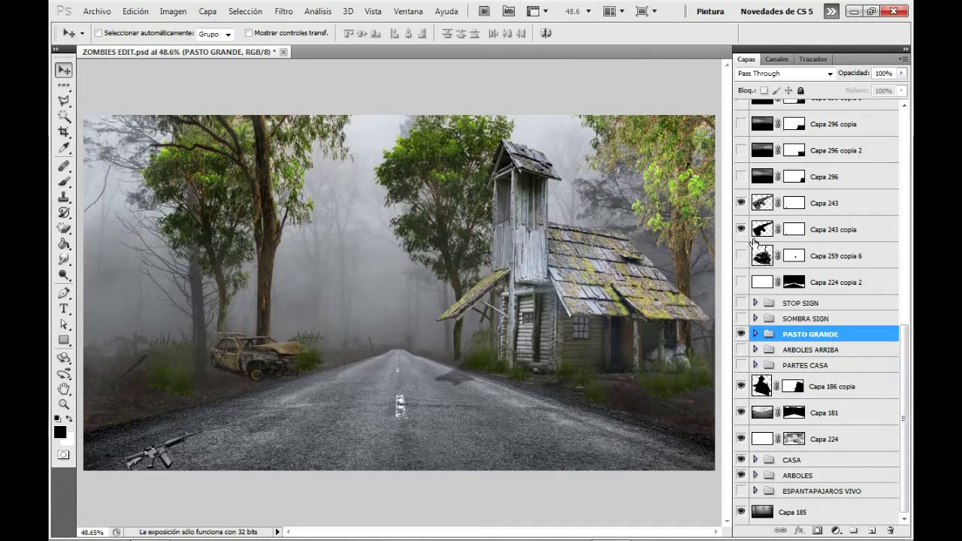
Step: Show the wet road patch Capa 259 copia 6, ARBOLES ARRIBA trees and PARTES CASA stairs
left_click(742, 256)
left_click(742, 256)
left_click(742, 350)
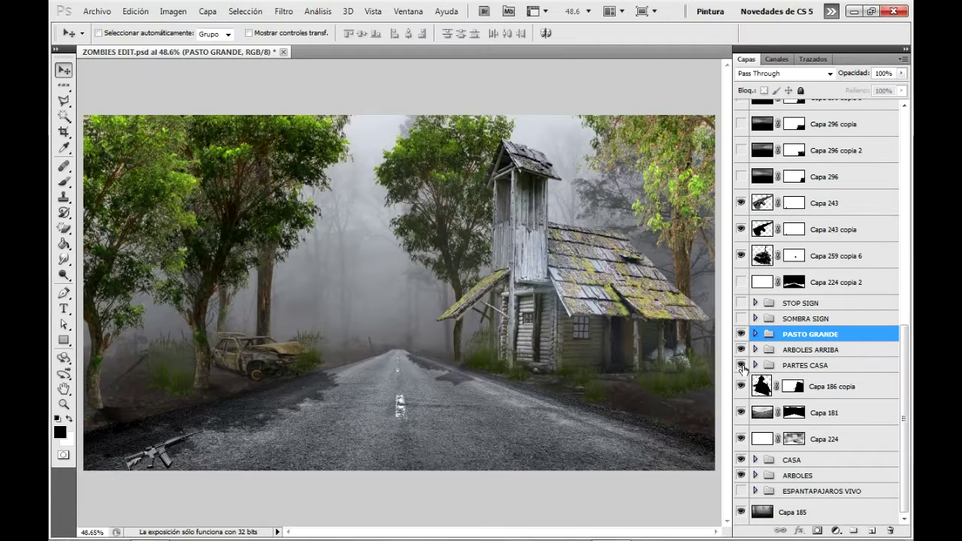
left_click(742, 365)
left_click(741, 366)
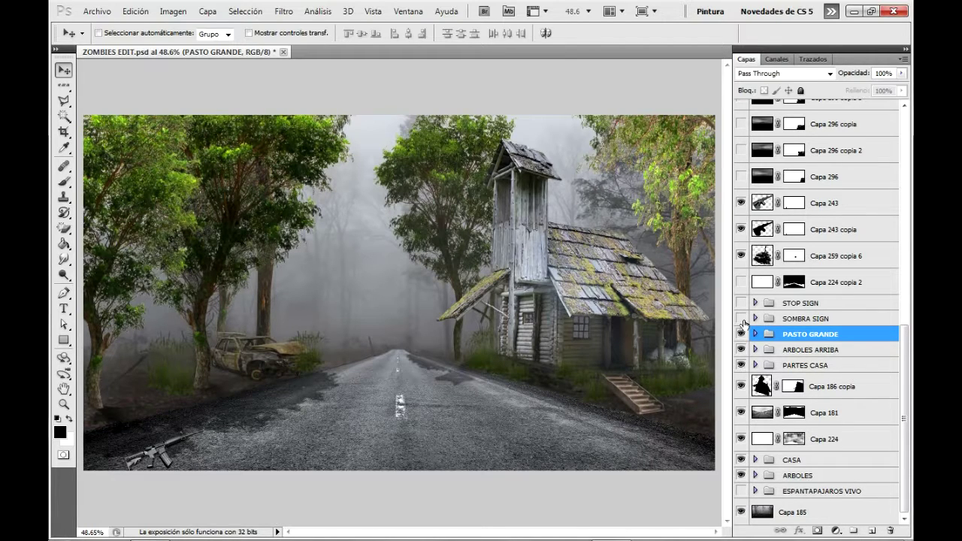
Step: Show the STOP SIGN group, its SOMBRA SIGN road shadow and the flocks of birds
left_click(741, 304)
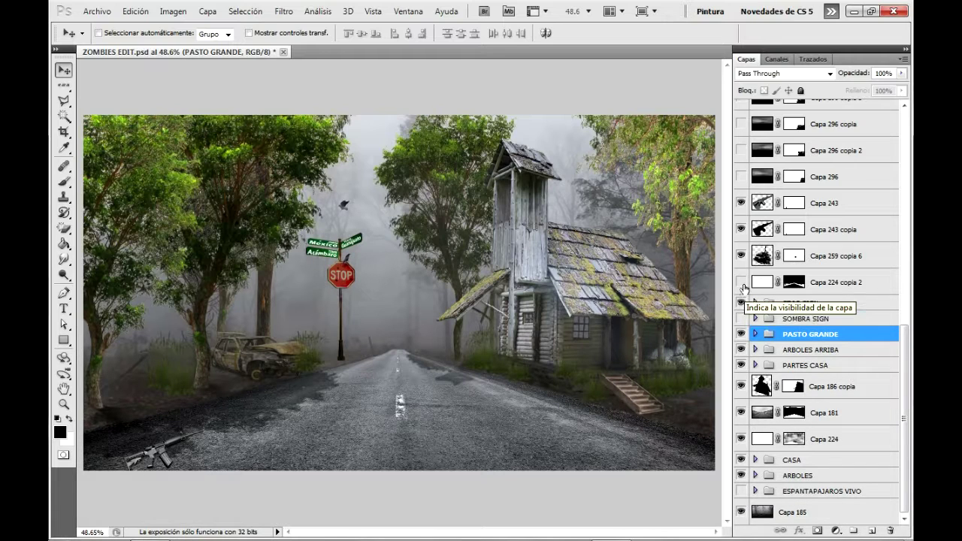
left_click(742, 319)
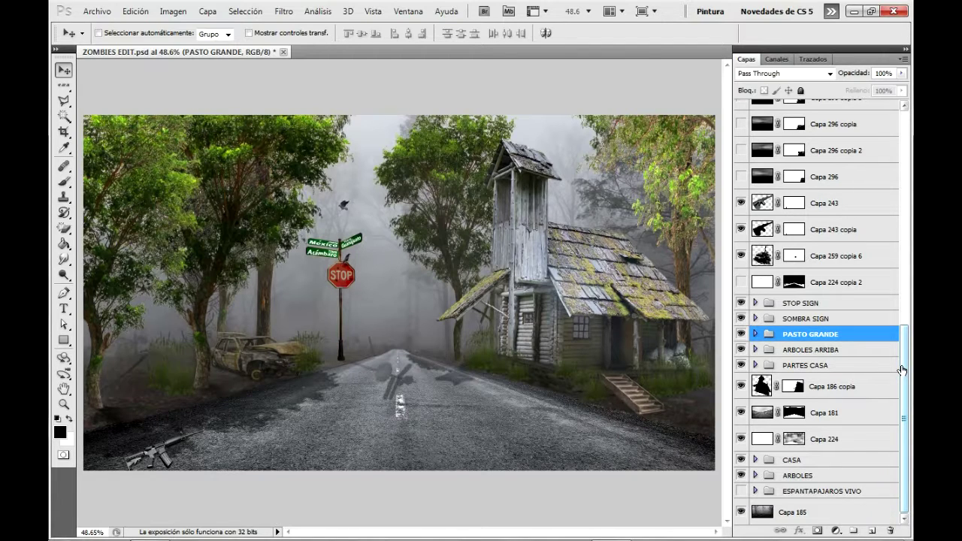
left_click(741, 491)
Step: Keep the birds visible and turn on the ZOMBIES group with blood splatters
left_click(741, 490)
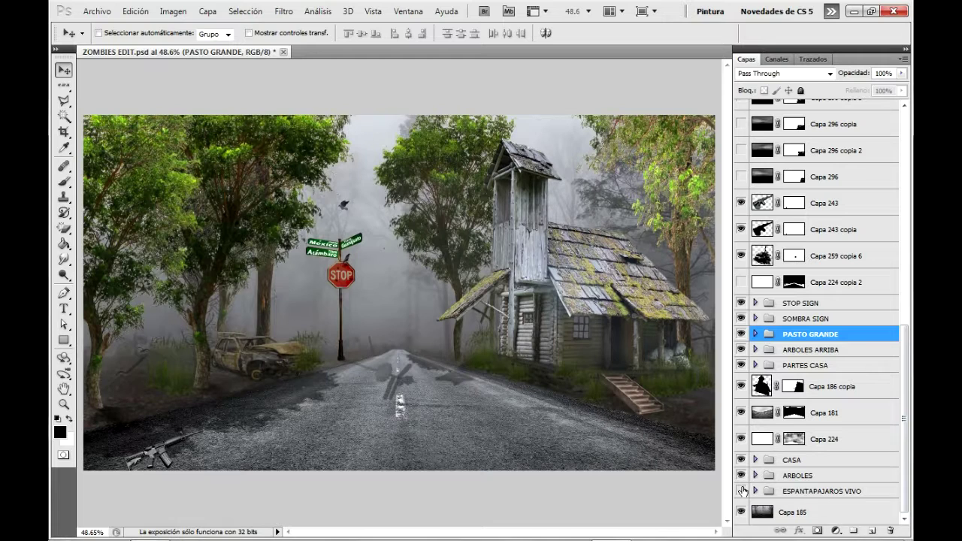
left_click(741, 490)
scroll(813, 337, "up", 3)
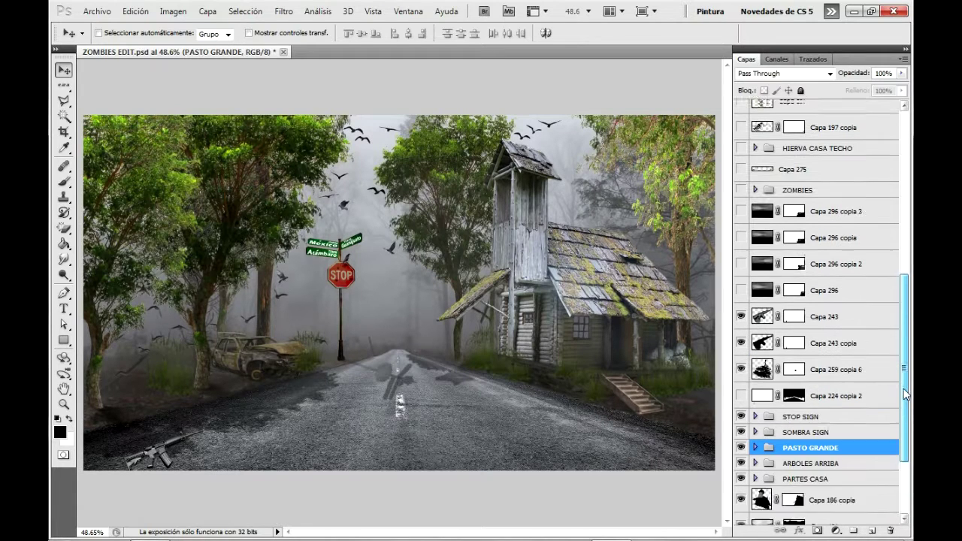
scroll(813, 337, "up", 1)
left_click(741, 210)
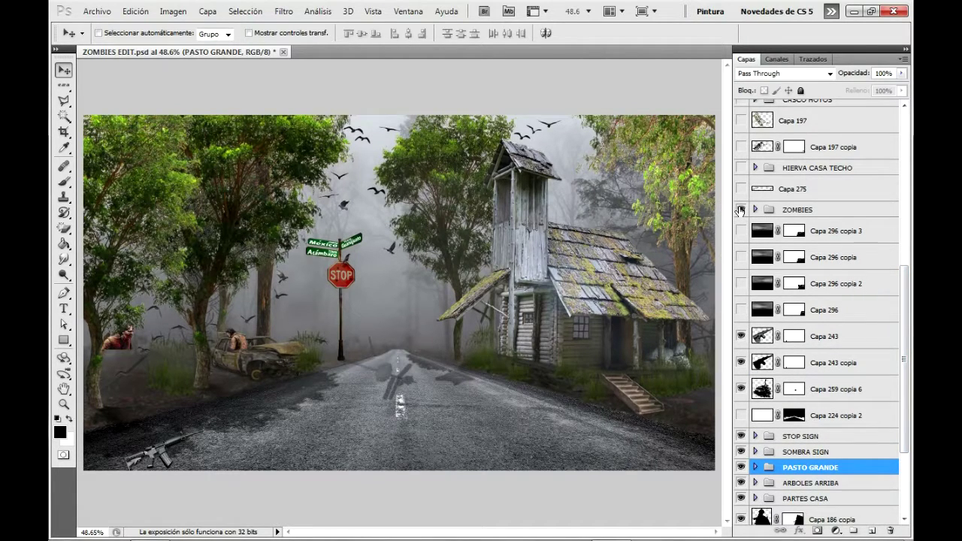
left_click(741, 210)
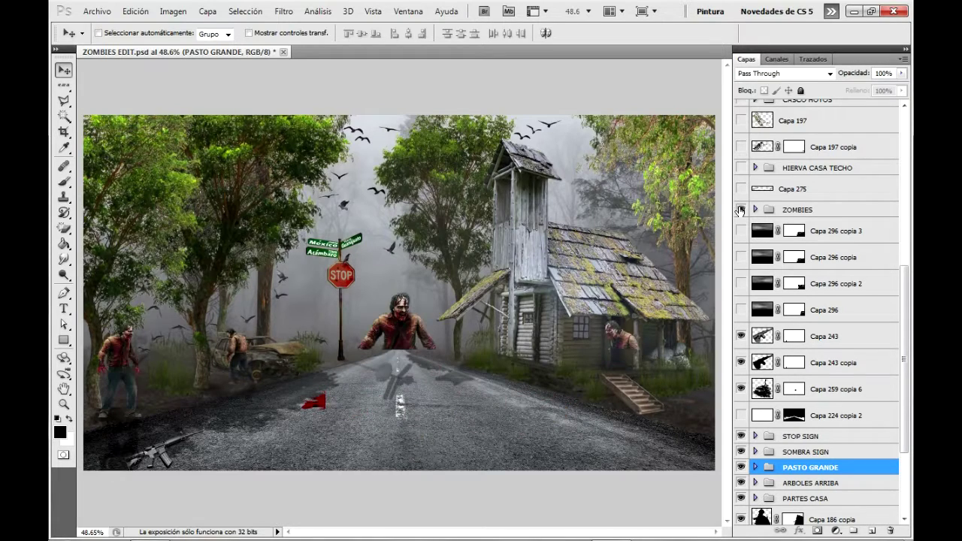
Step: Show the ZOMBIES SUELO dead bodies, the CASCO HOYOS helmet and the right-edge foliage with its copy
left_click_drag(899, 272, 906, 198)
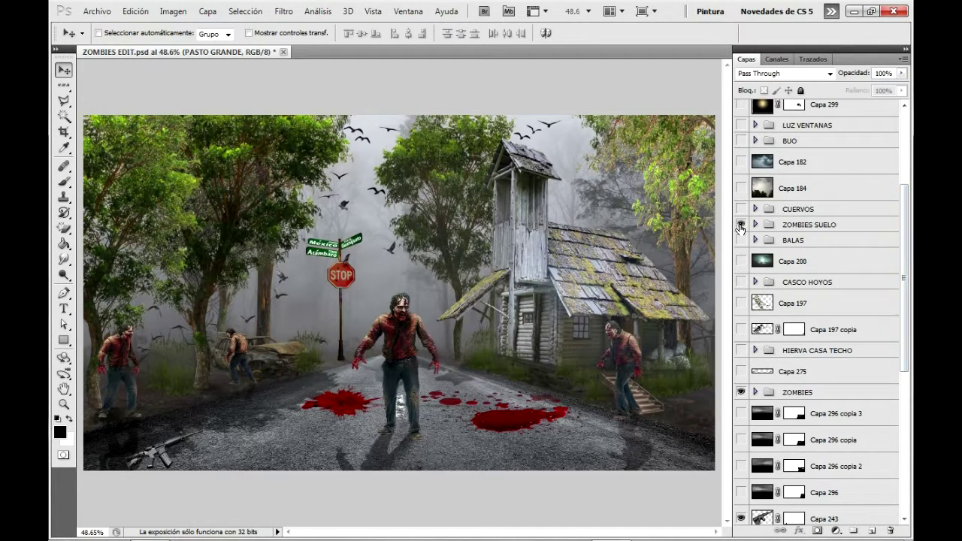
left_click(742, 225)
left_click(741, 224)
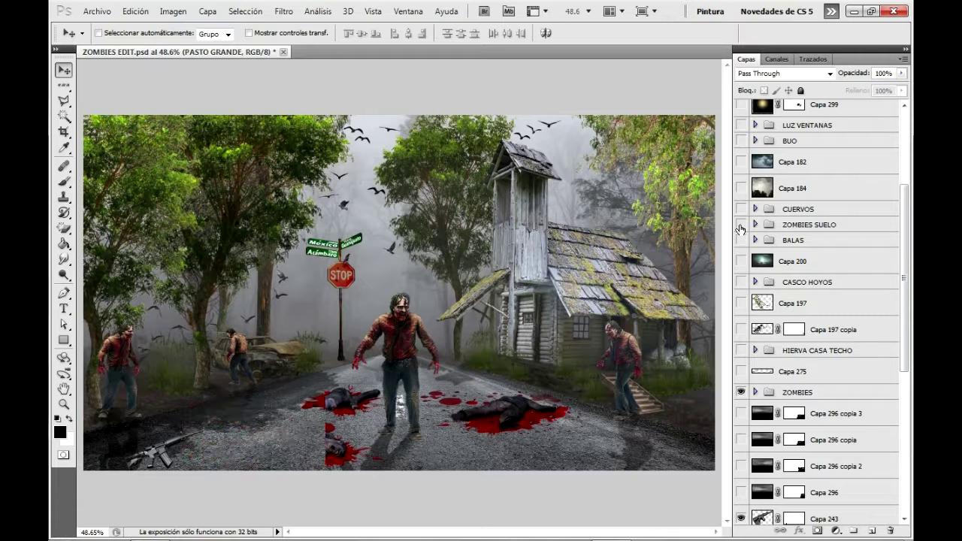
left_click(741, 225)
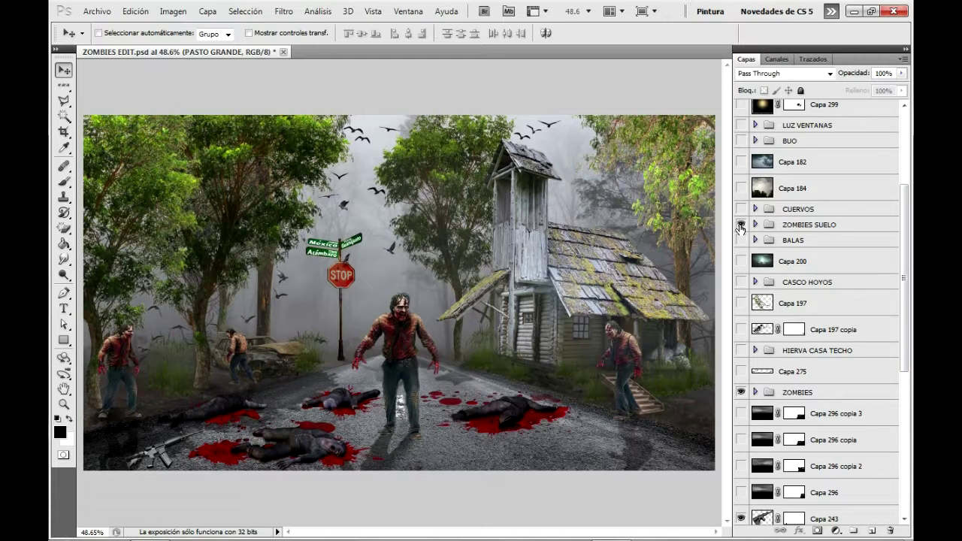
left_click(741, 281)
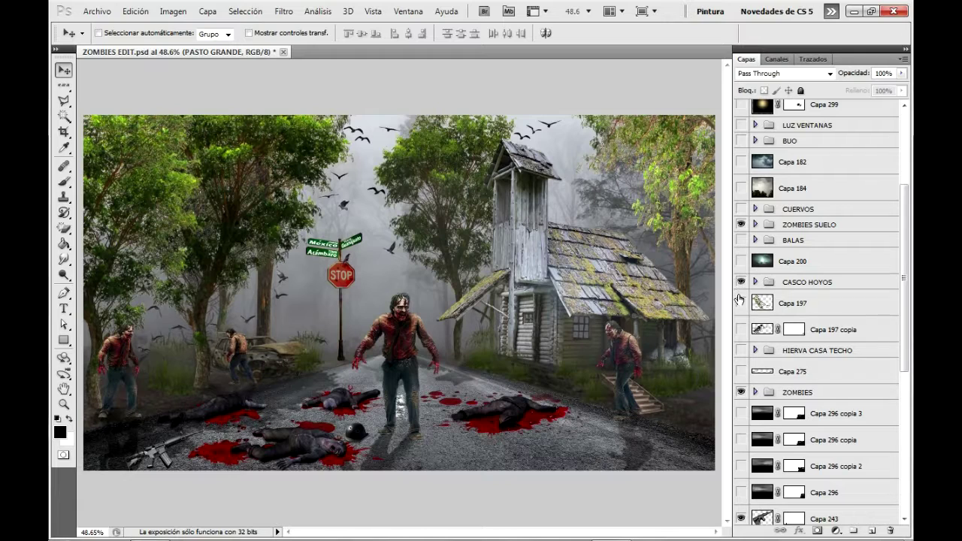
left_click(741, 303)
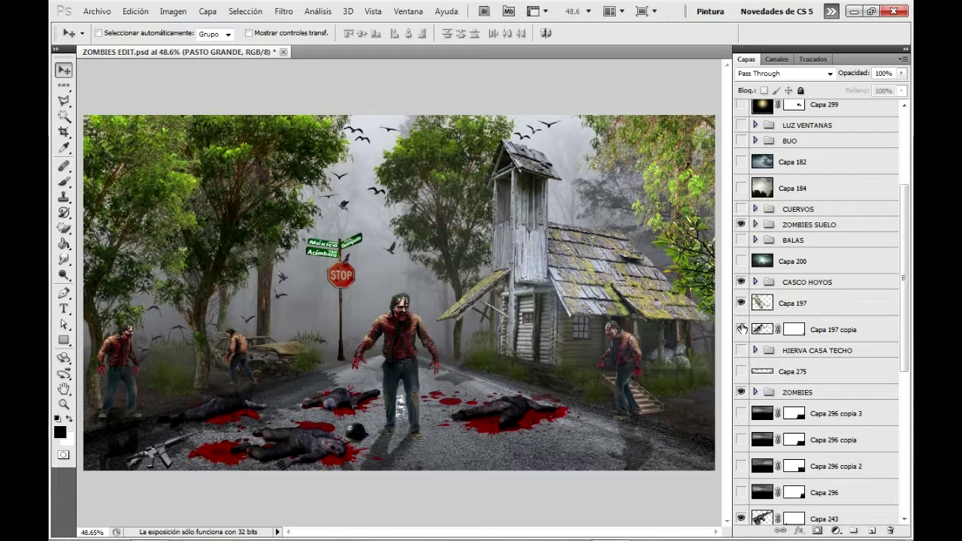
left_click(742, 329)
left_click(741, 329)
Step: Add the HIERVA CASA TECHO roof grass, keep the bullets, and show the CUERVOS crows
left_click(741, 351)
left_click(741, 351)
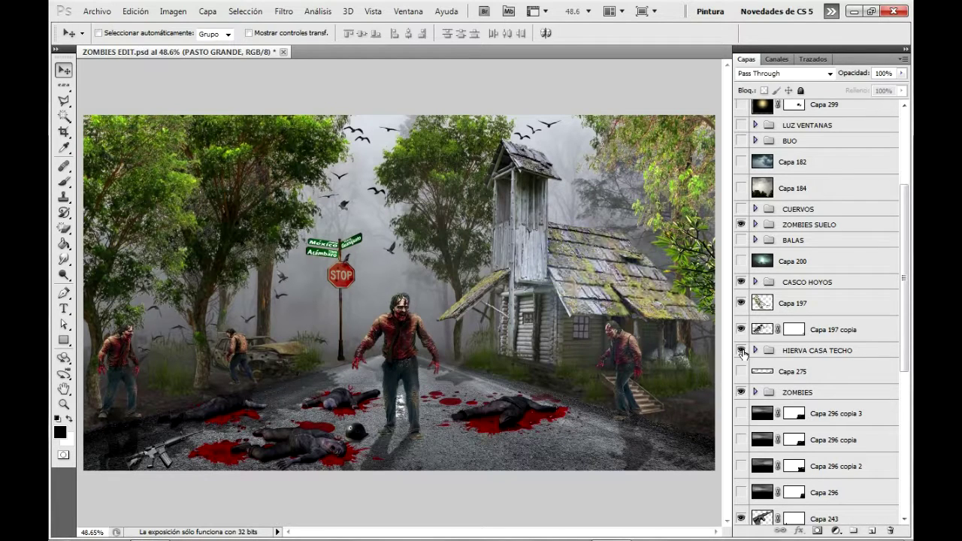
left_click(741, 242)
left_click(741, 241)
left_click(741, 209)
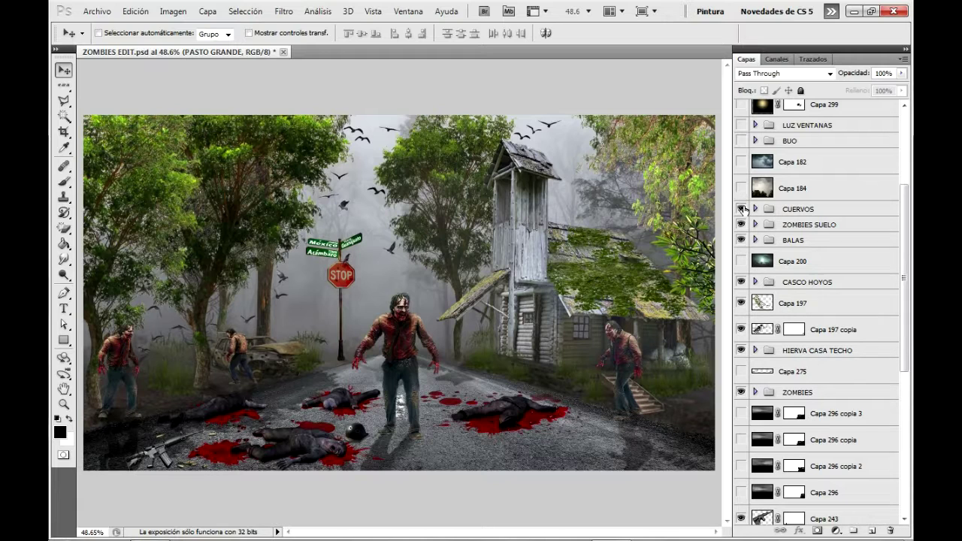
left_click(741, 209)
left_click(741, 209)
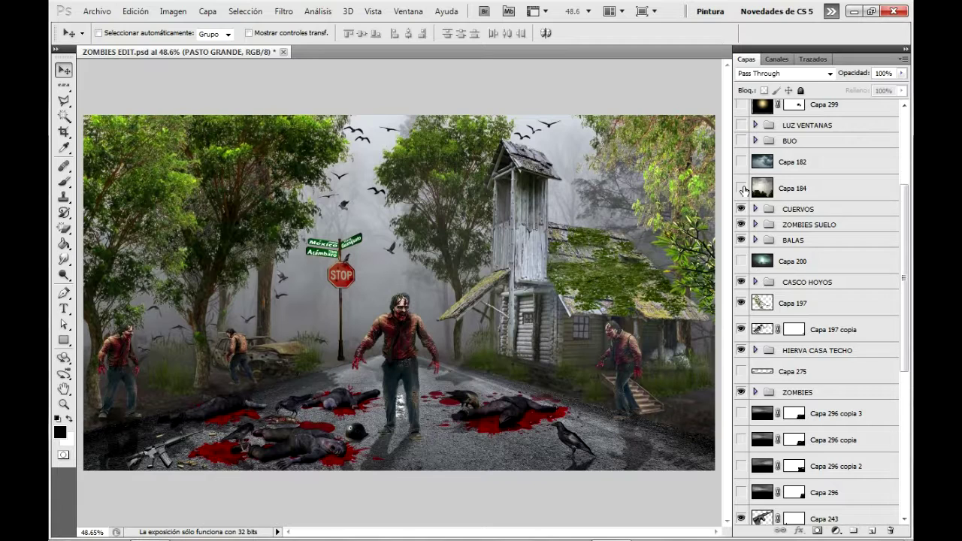
Step: Show the BUO owl, LUZ VENTANAS lit windows, Capa 184 fog and the Capa 182 stormy sky
left_click(741, 141)
left_click(741, 140)
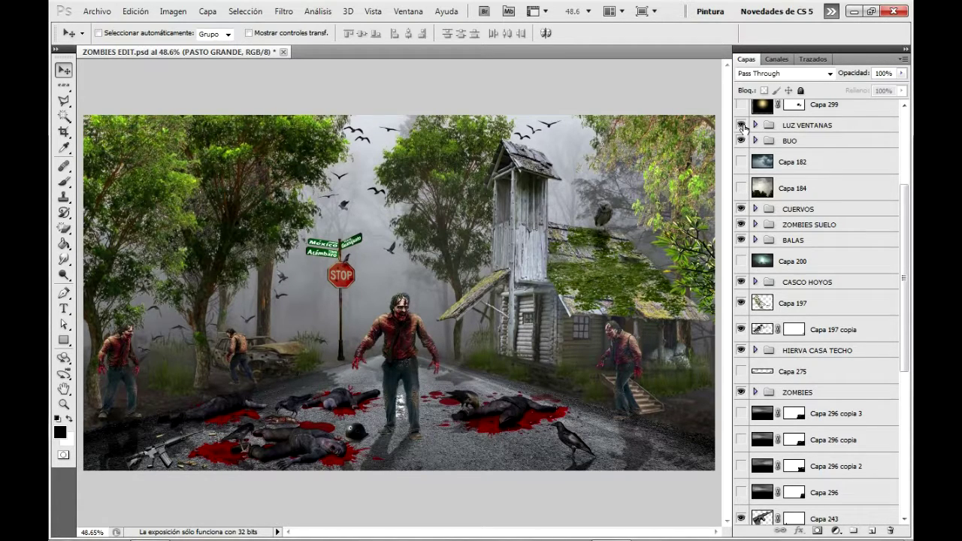
left_click(741, 124)
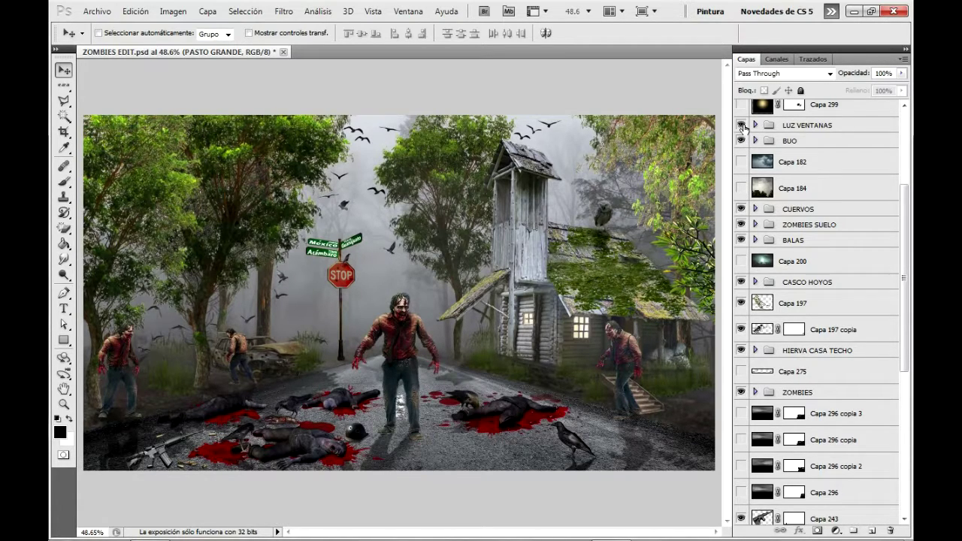
left_click(741, 188)
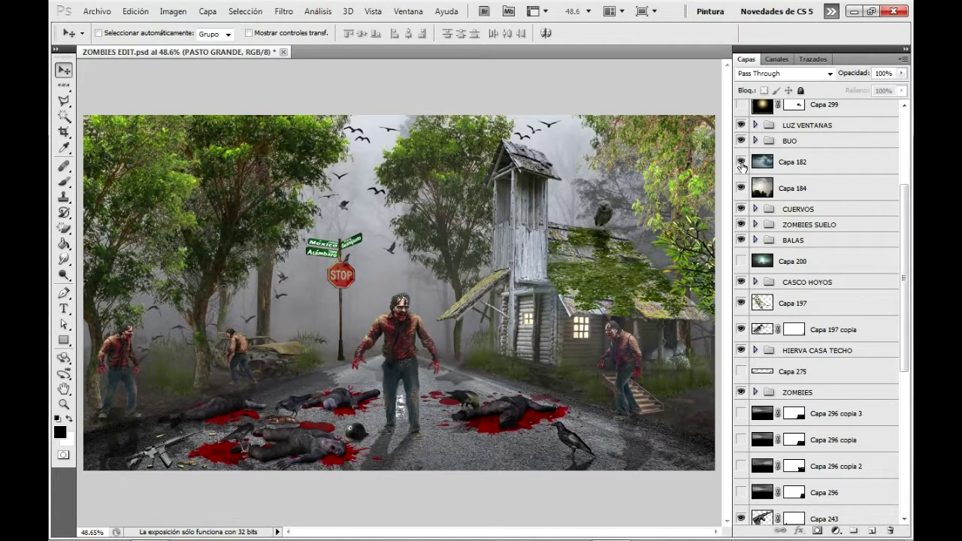
left_click(741, 162)
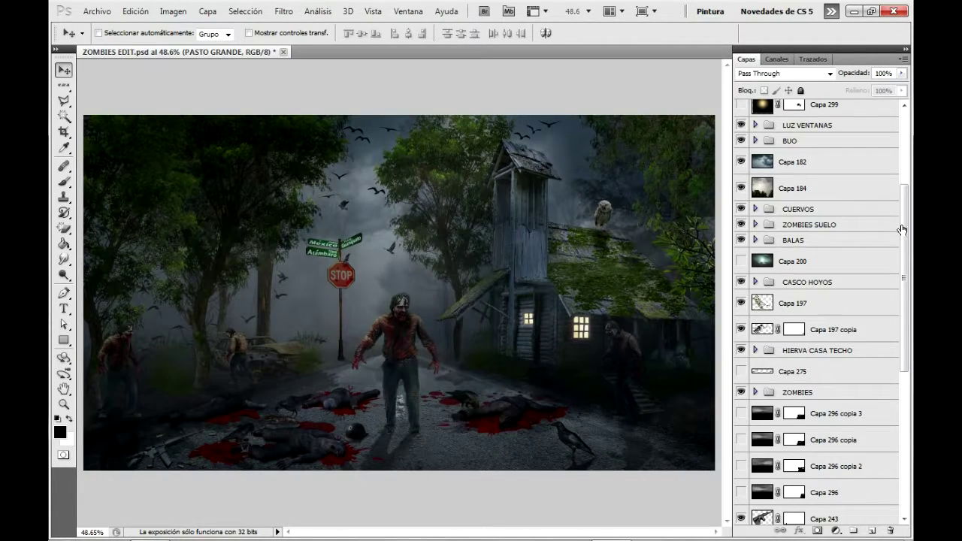
Step: Show the Capa 201 full moon and the LAMPARA STOP and LAMPARA street lamps
scroll(897, 224, "up", 3)
scroll(826, 172, "up", 2)
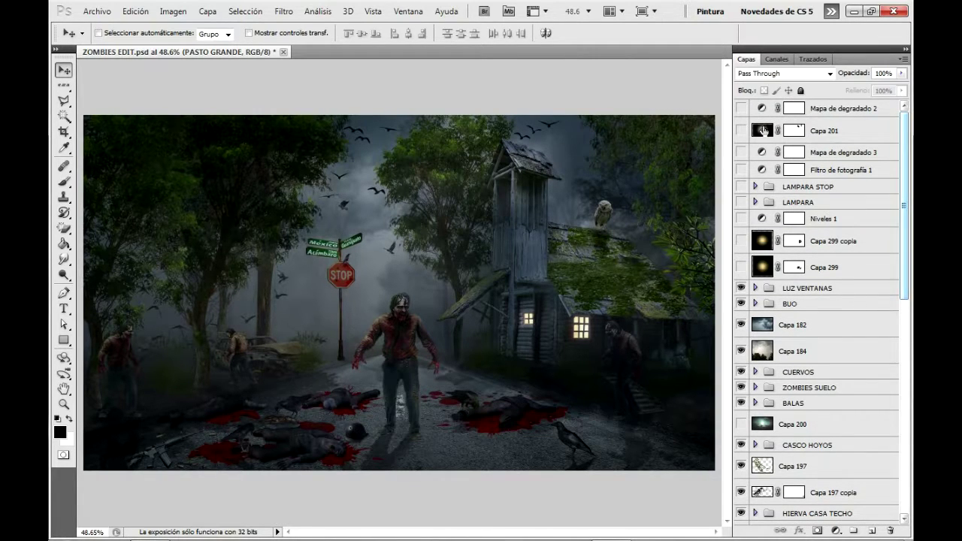
left_click(741, 130)
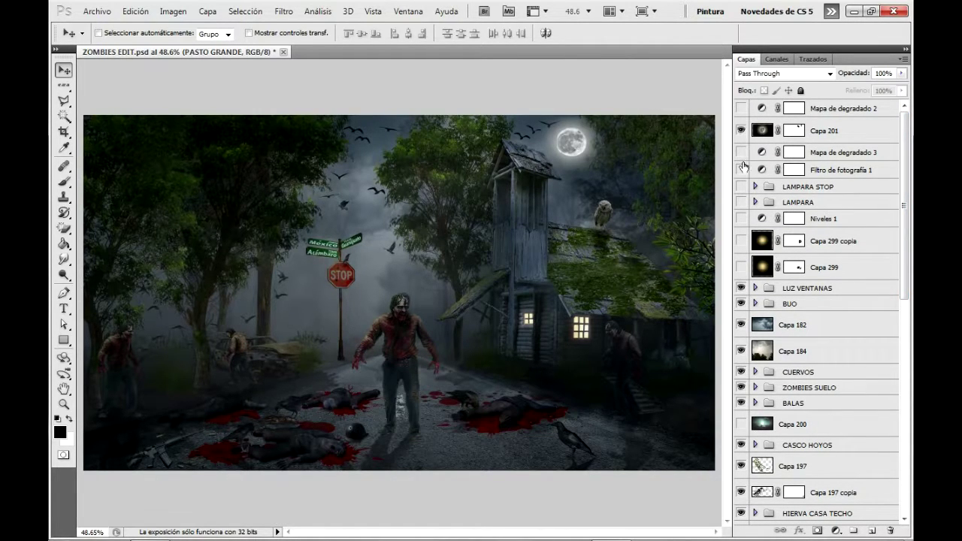
left_click(741, 187)
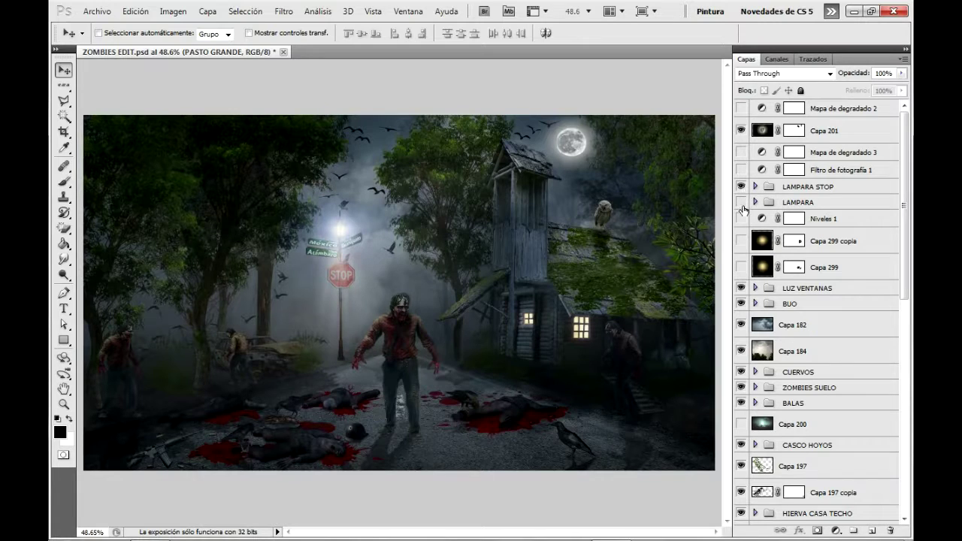
left_click(742, 202)
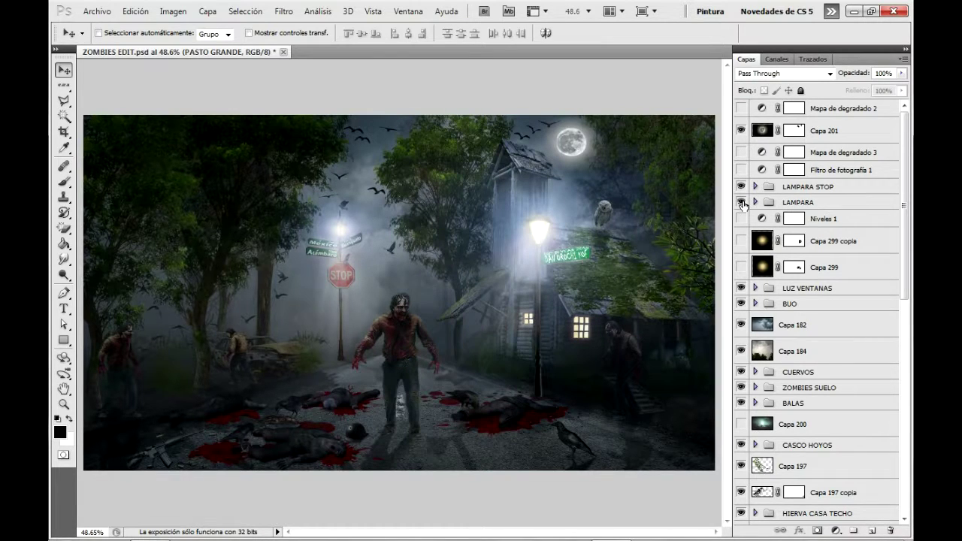
Step: Turn on the Niveles 1 levels adjustment and hide the Capa 200 glow layer
left_click(741, 220)
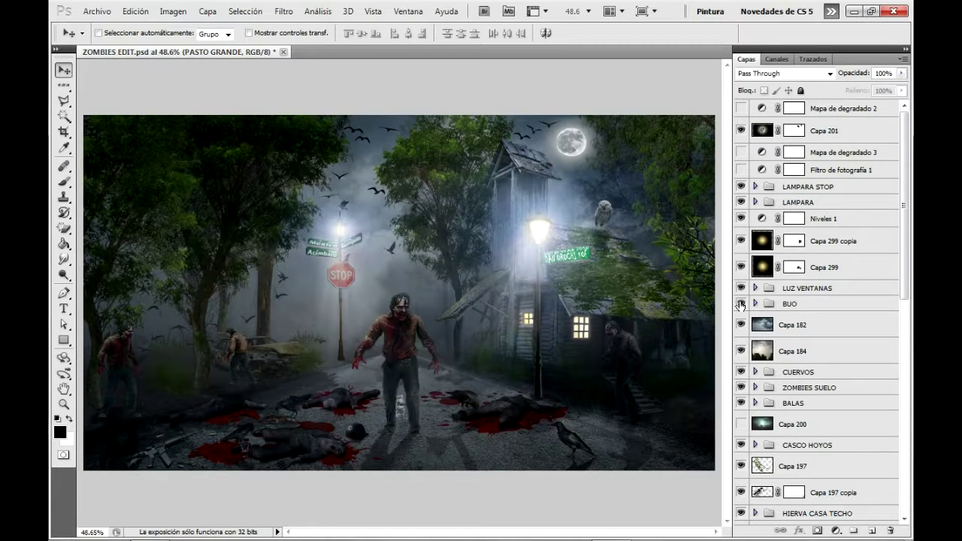
left_click(740, 424)
left_click_drag(905, 272, 905, 366)
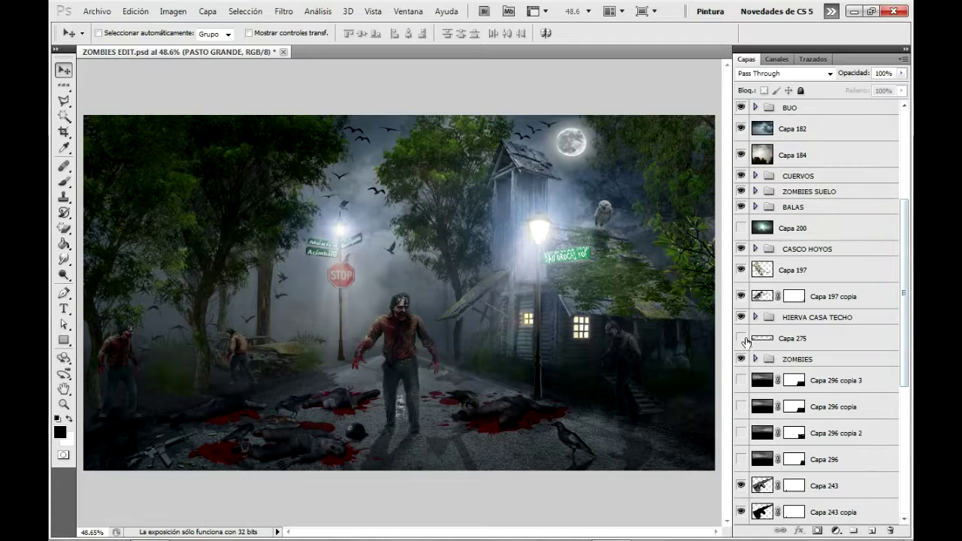
Step: Show Capa 275, Capa 224 copia 2 and the Capa 296 copies as ground fog, then show Capa 200 again
left_click(741, 339)
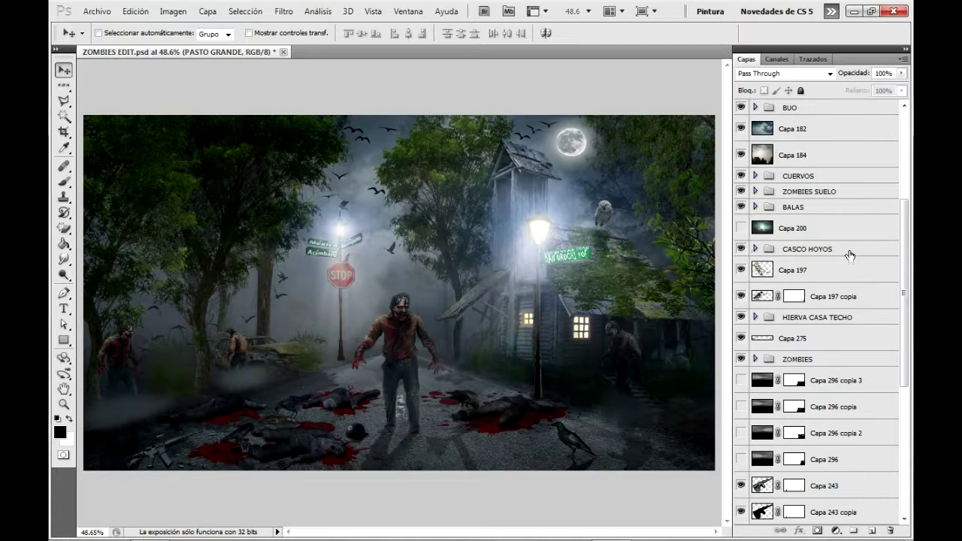
left_click_drag(903, 276, 902, 347)
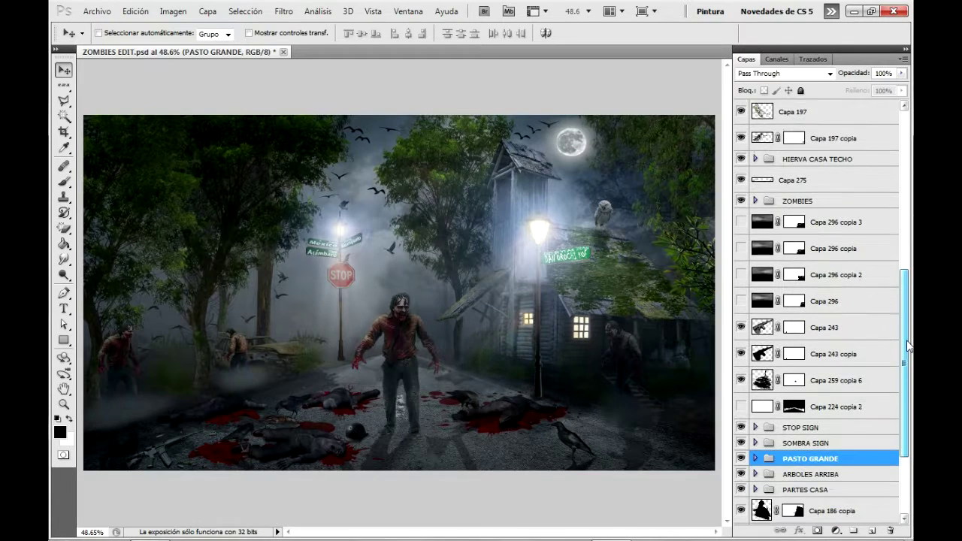
left_click(743, 406)
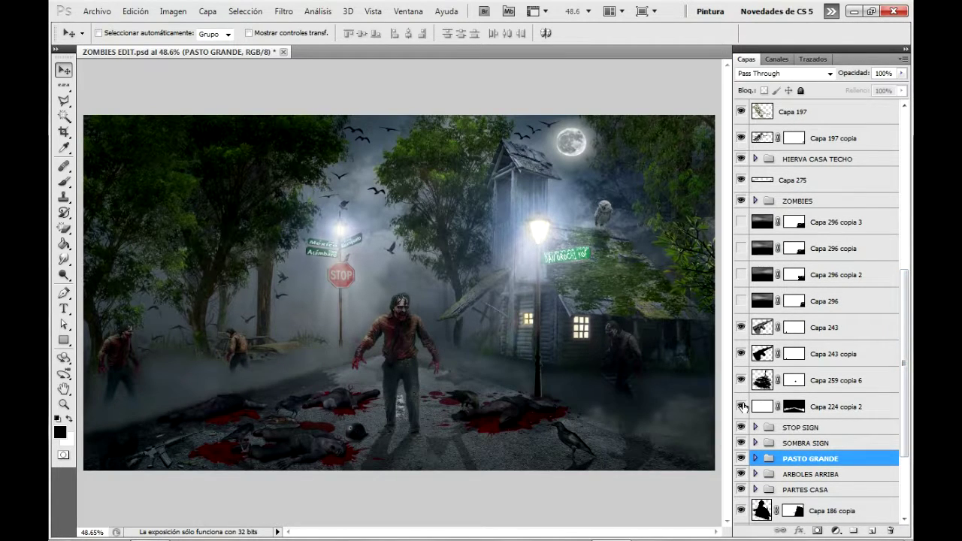
left_click(741, 301)
left_click(741, 274)
left_click(742, 248)
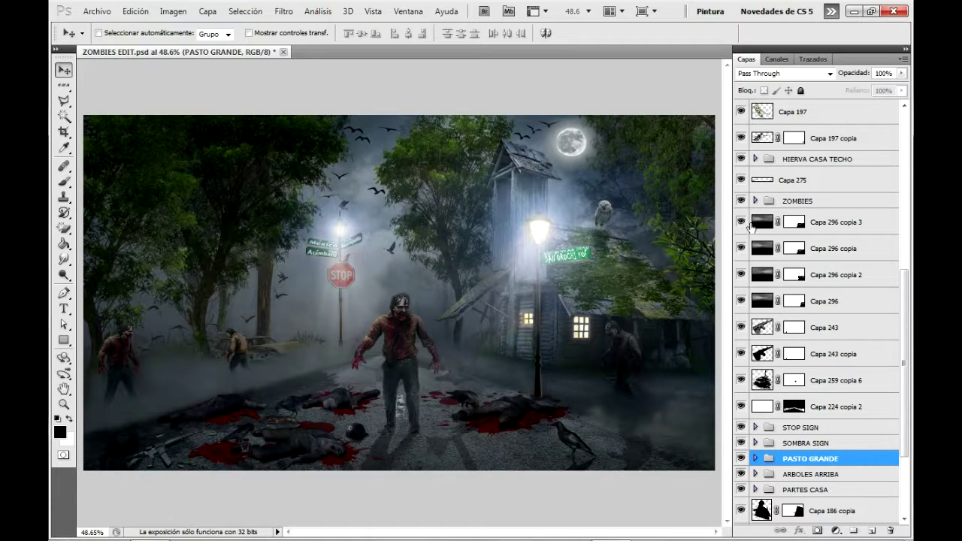
mouse_move(910, 290)
left_mouse_down()
mouse_move(907, 340)
mouse_move(907, 140)
left_mouse_up()
left_click(741, 371)
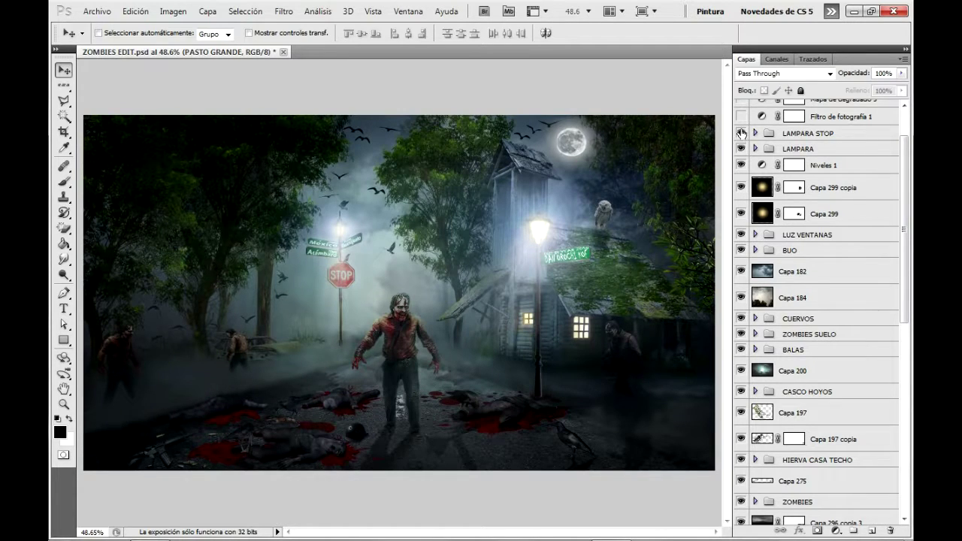
Step: Turn on the Mapa de degradado 2 and Mapa de degradado 3 gradient maps for a teal grade
left_click(904, 106)
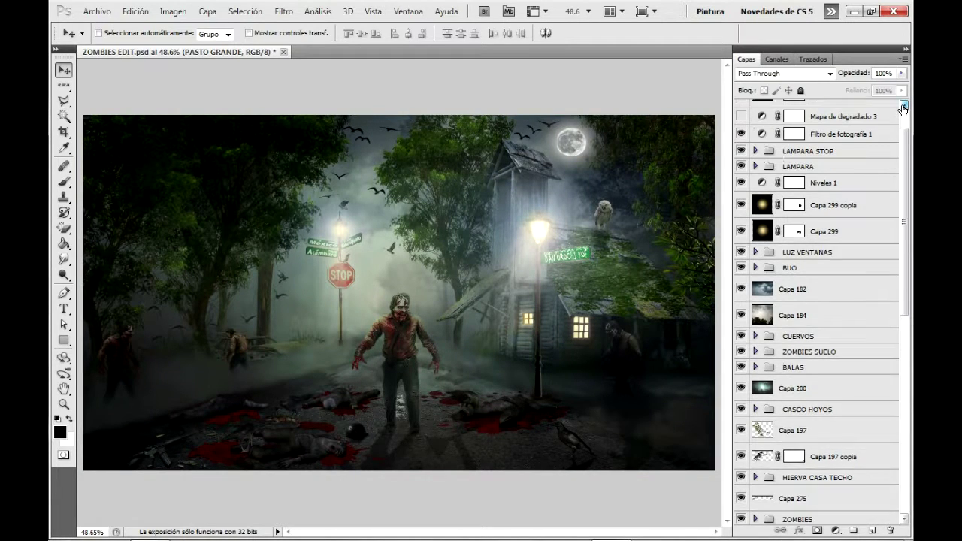
left_click(742, 109)
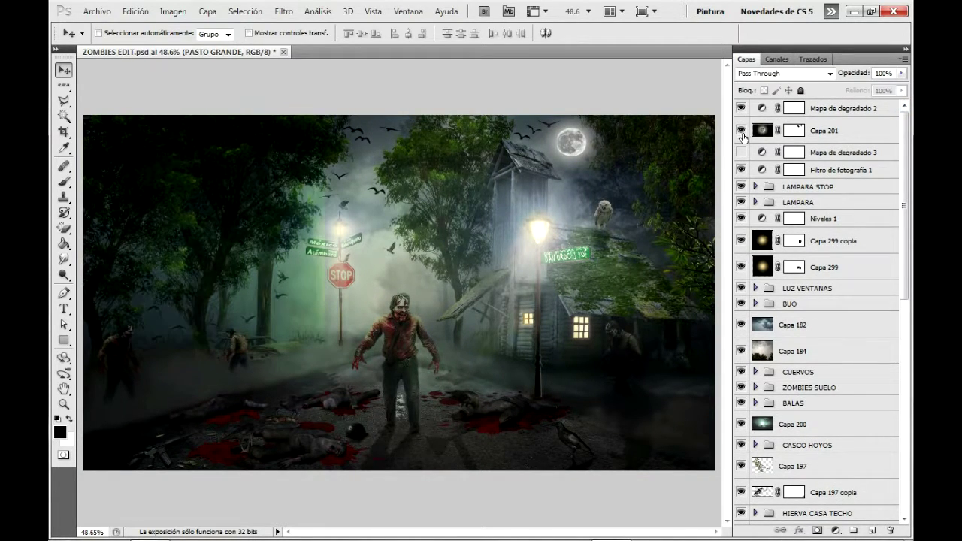
left_click(741, 152)
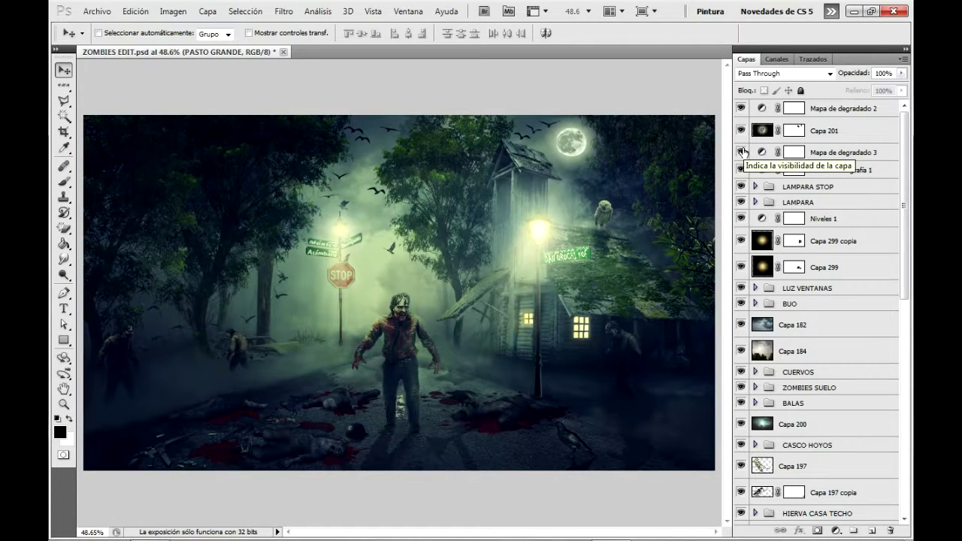
mouse_move(905, 167)
left_mouse_down()
mouse_move(905, 376)
mouse_move(907, 211)
left_mouse_up()
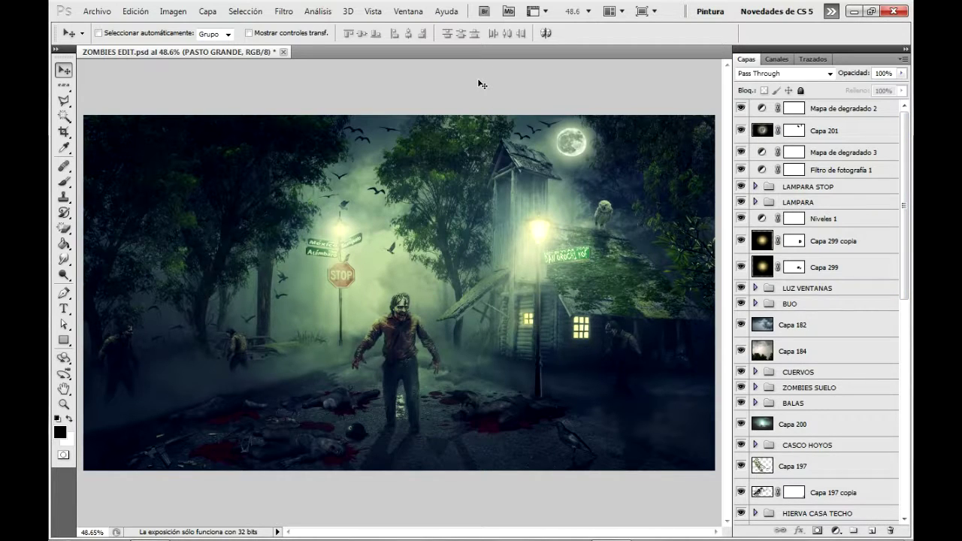
left_click_drag(905, 158, 906, 383)
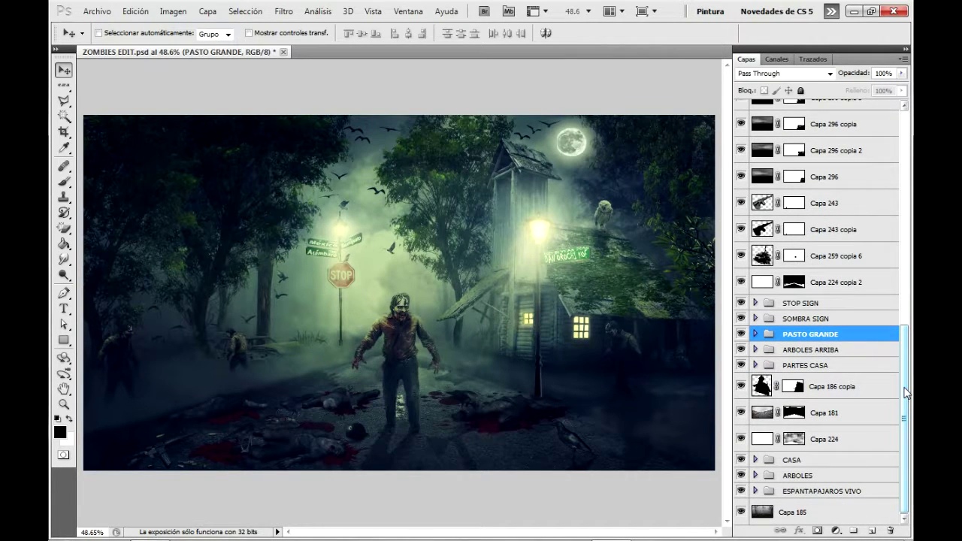